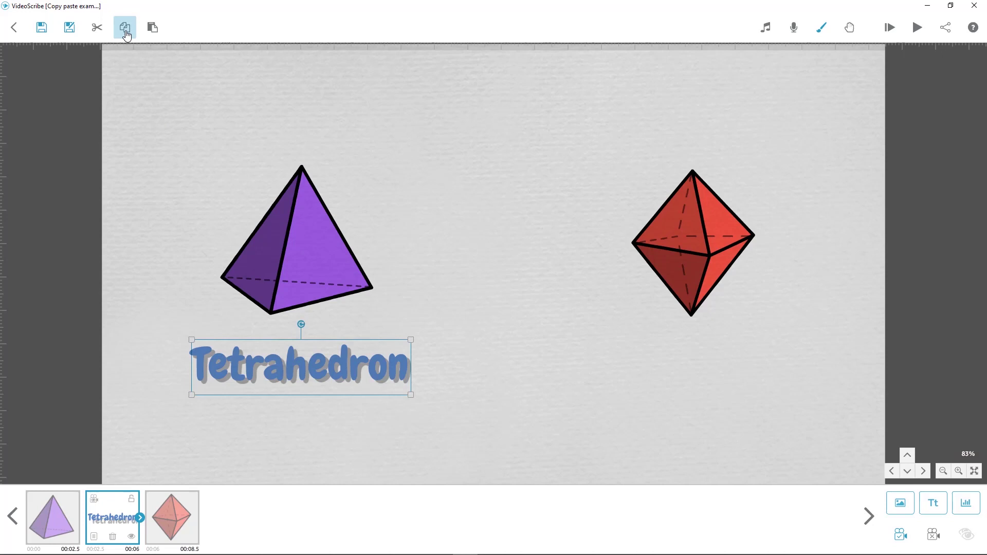
Copy the Tetrahedron label and paste it after the octahedron in the timeline
click(126, 34)
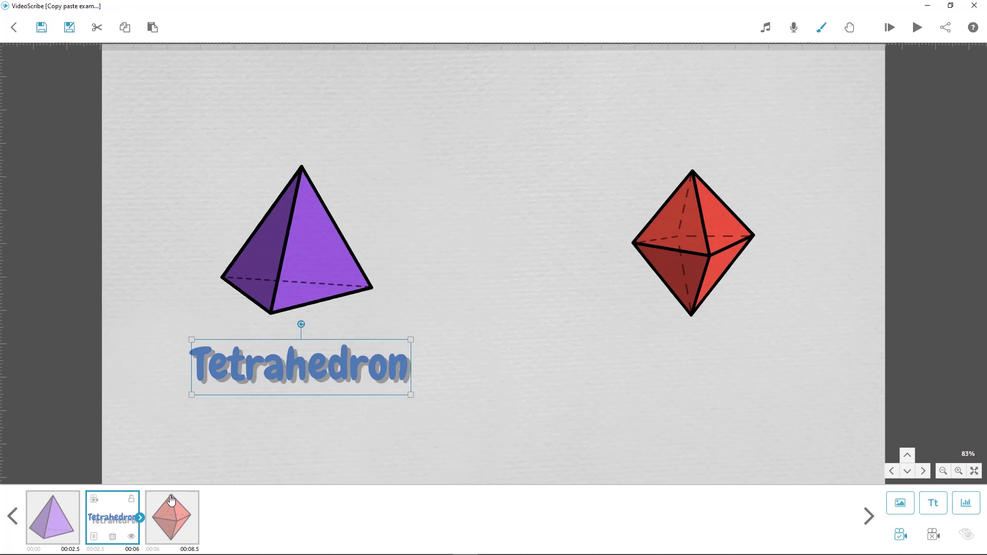
click(175, 515)
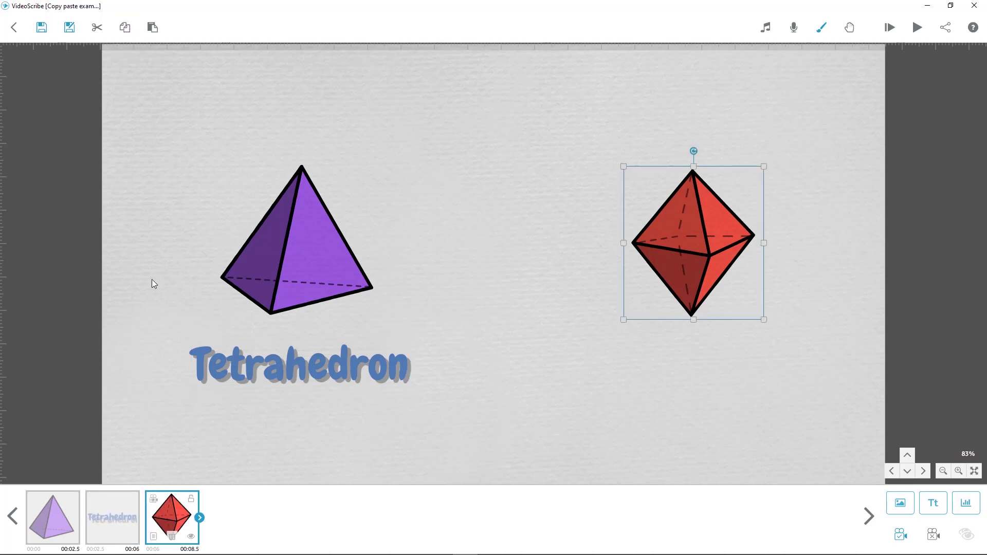
click(153, 31)
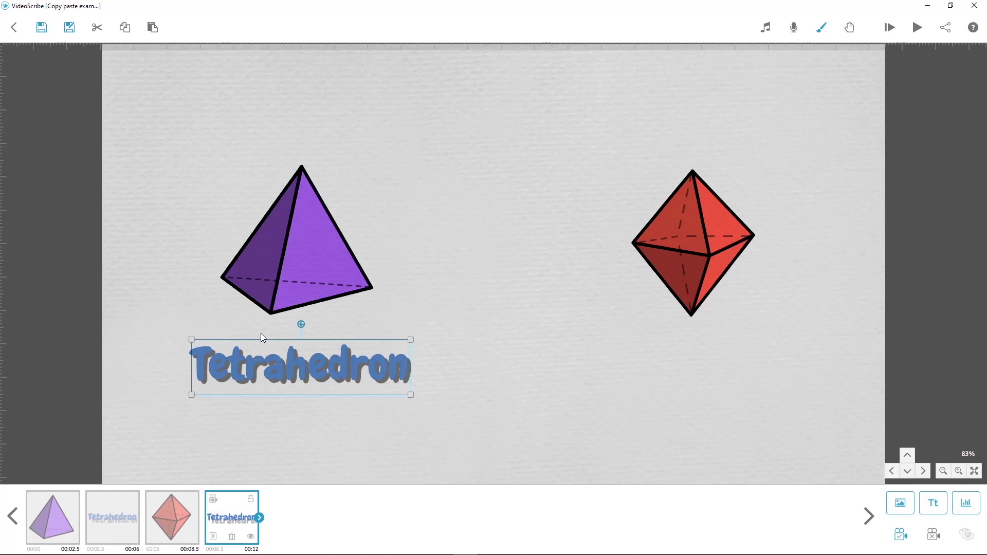
Nudge the pasted Tetrahedron label right until it sits beneath the red octahedron
key(Right)
key(Right)
key(Right)
key(Right)
key(Right)
key(Right)
key(Right)
key(Right)
key(Right)
key(Right)
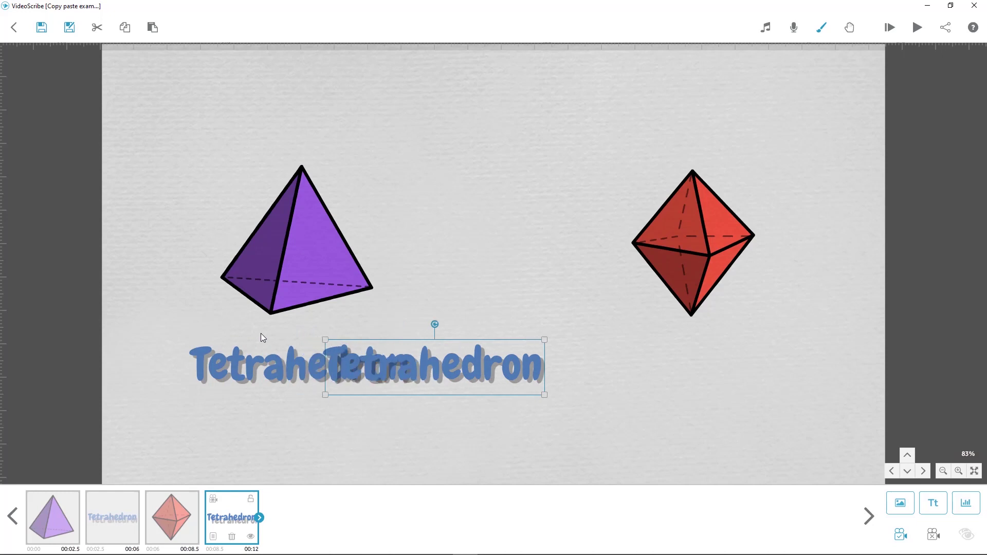
key(Right)
key(Right)
key(Right)
key(Right)
key(Right)
key(Right)
key(Right)
key(Right)
key(Right)
key(Right)
key(Right)
key(Right)
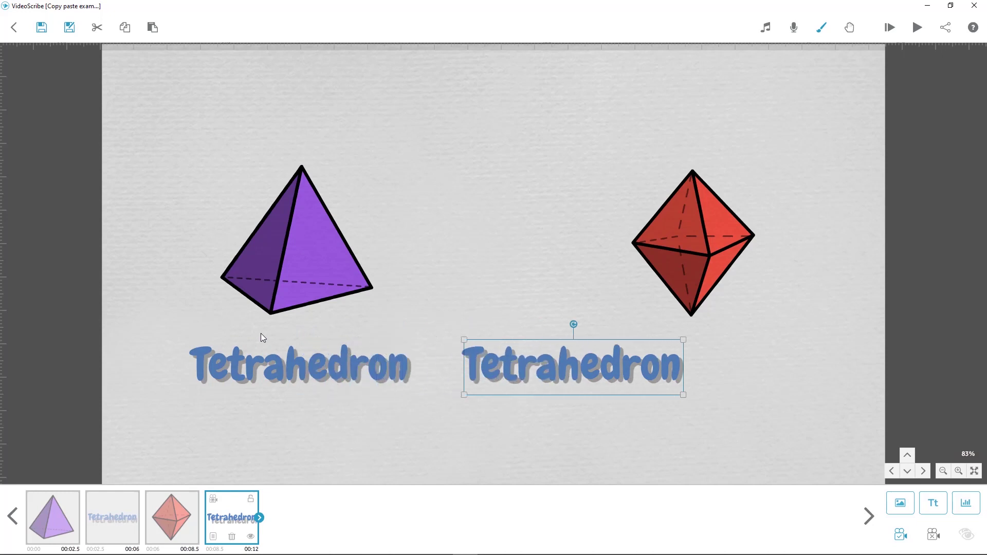
key(Right)
key(Right)
key(Right)
key(Right)
key(Right)
key(Right)
key(Right)
key(Right)
key(Right)
key(Right)
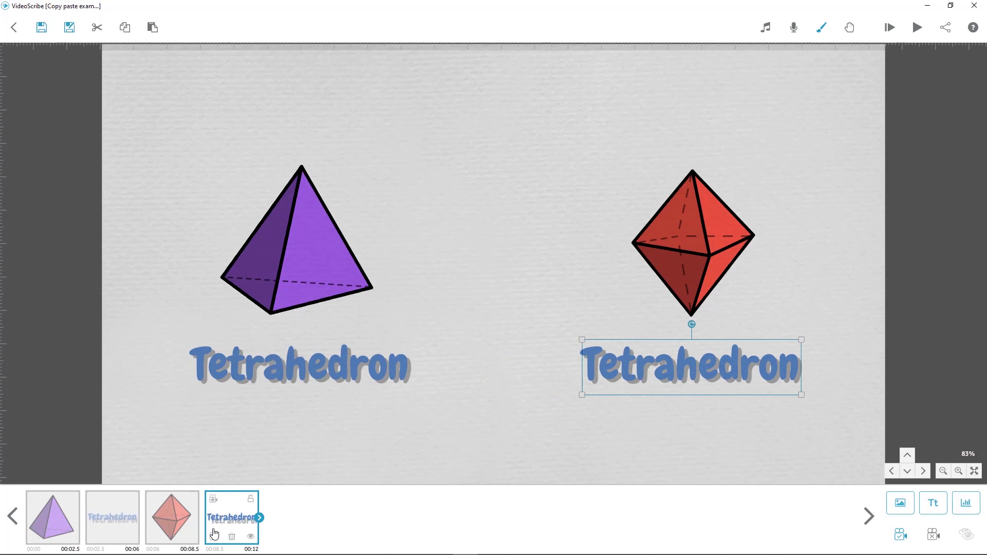
Edit the copied label's text, replacing 'Tetr' with 'Oct' so it reads 'Octahedron'
click(214, 537)
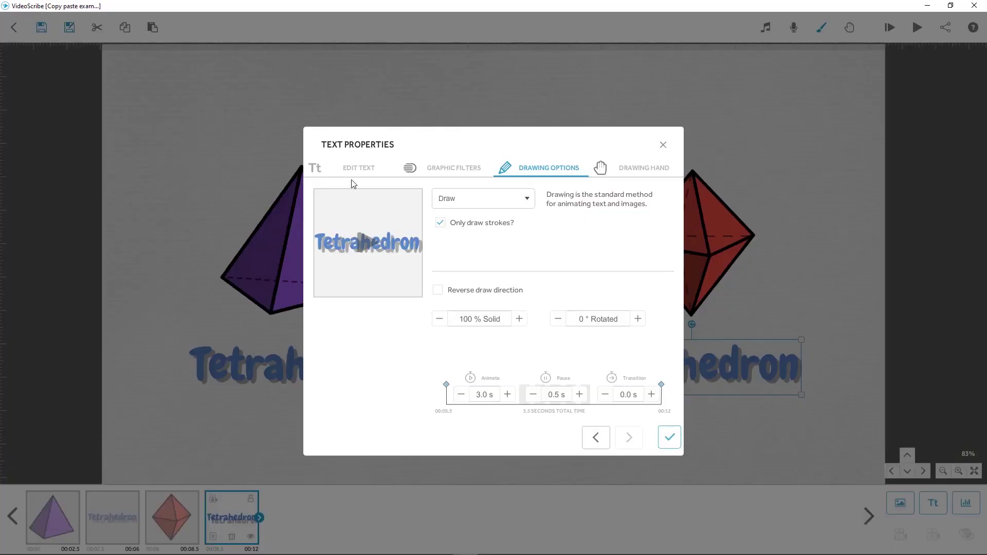
click(356, 169)
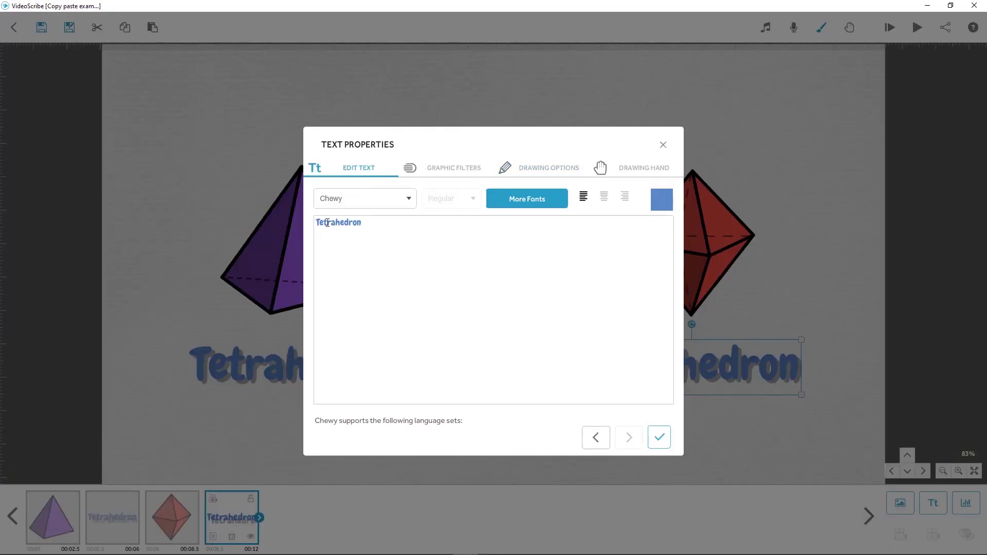
click(328, 224)
key(BackSpace)
key(BackSpace)
key(BackSpace)
key(BackSpace)
text(Oct)
click(658, 437)
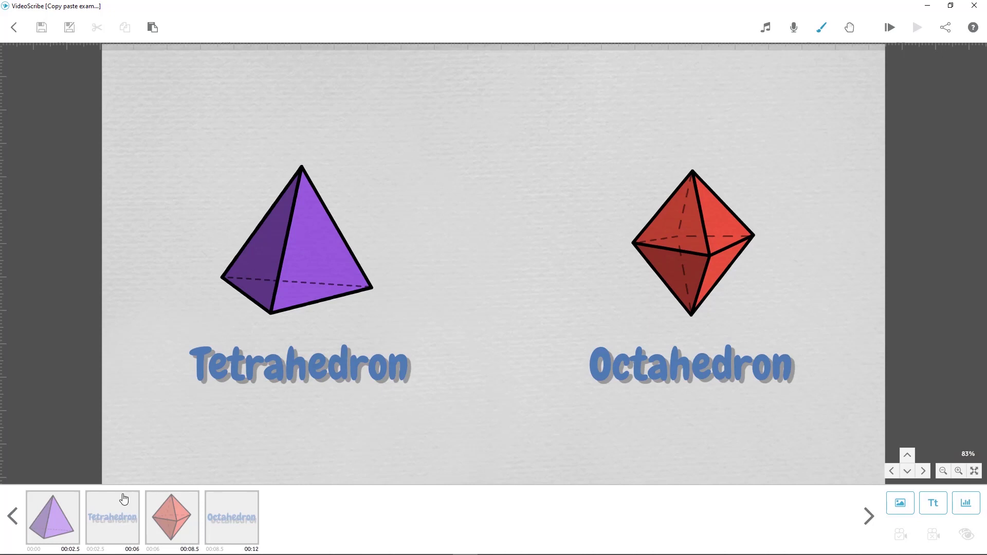
Copy all four elements (both solids and labels), then return to the home screen through the save prompt
click(68, 520)
shift+click(226, 513)
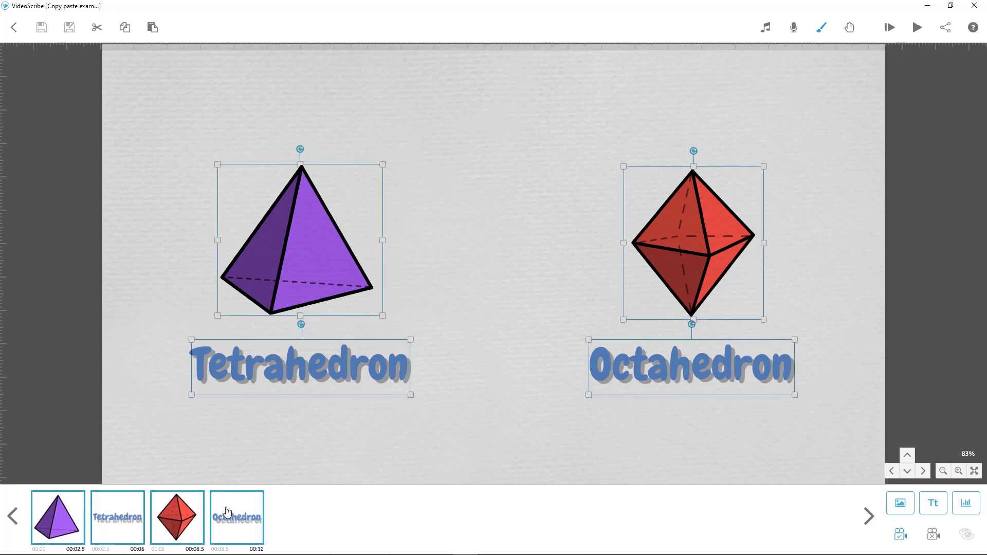
click(125, 29)
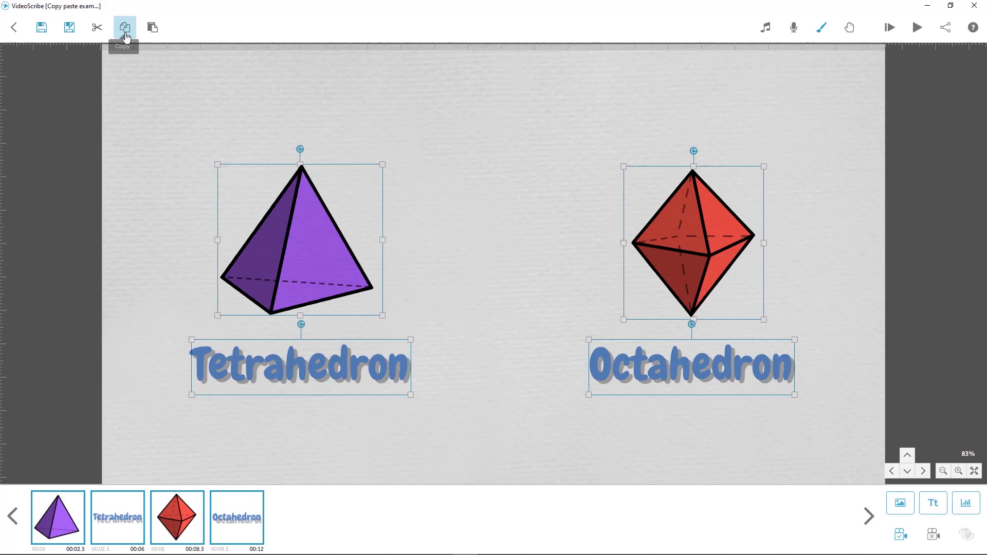
click(18, 32)
click(565, 314)
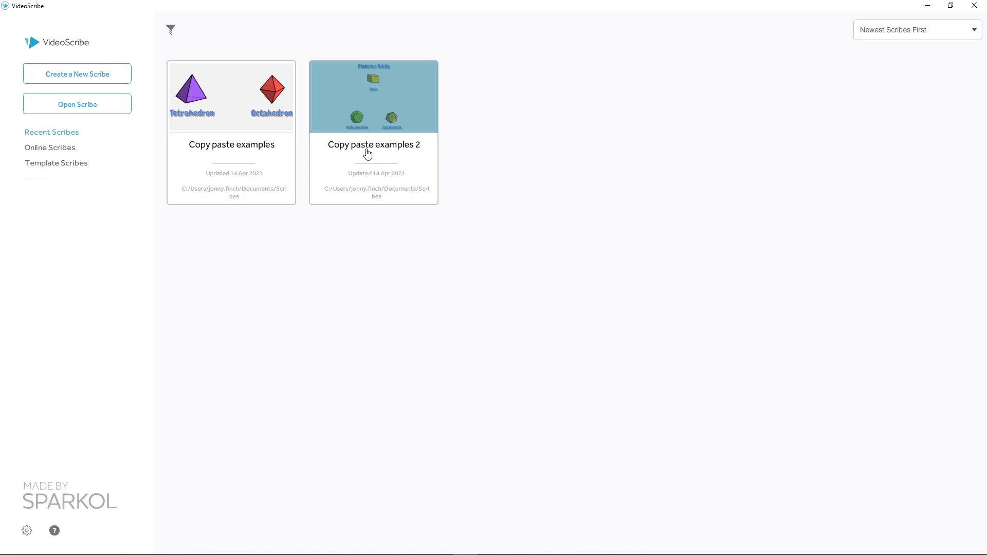
Open 'Copy paste examples 2' and paste the copied solids and labels after the Cube label
click(364, 126)
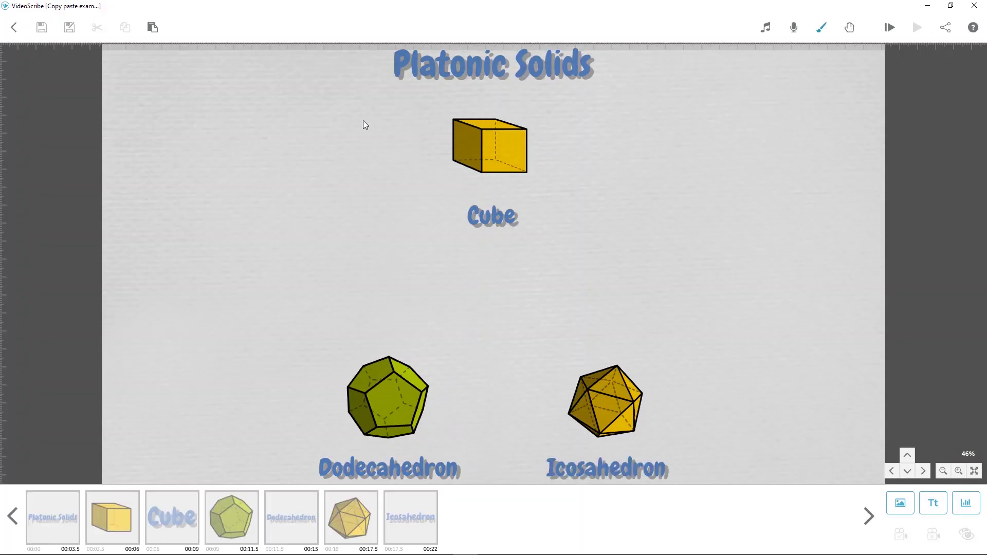
click(171, 521)
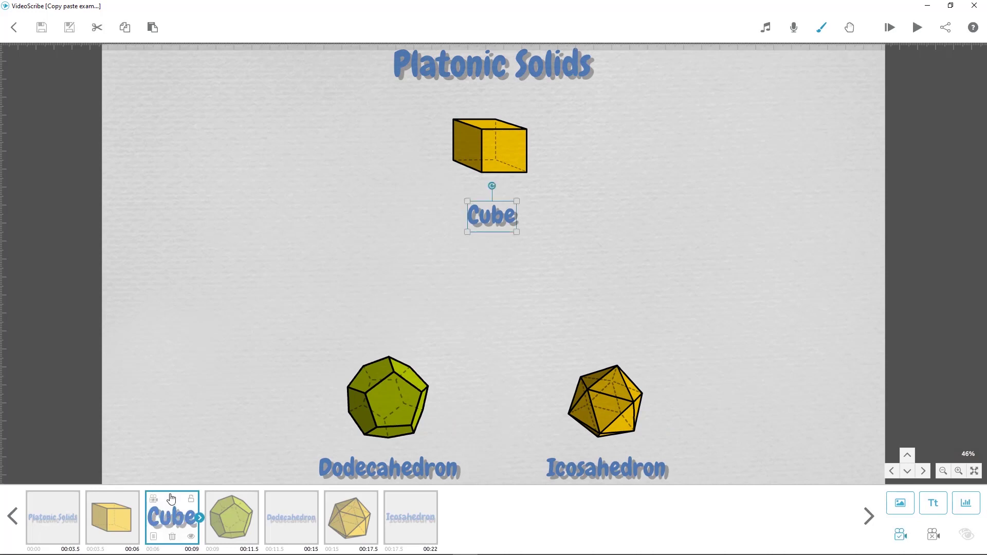
click(156, 39)
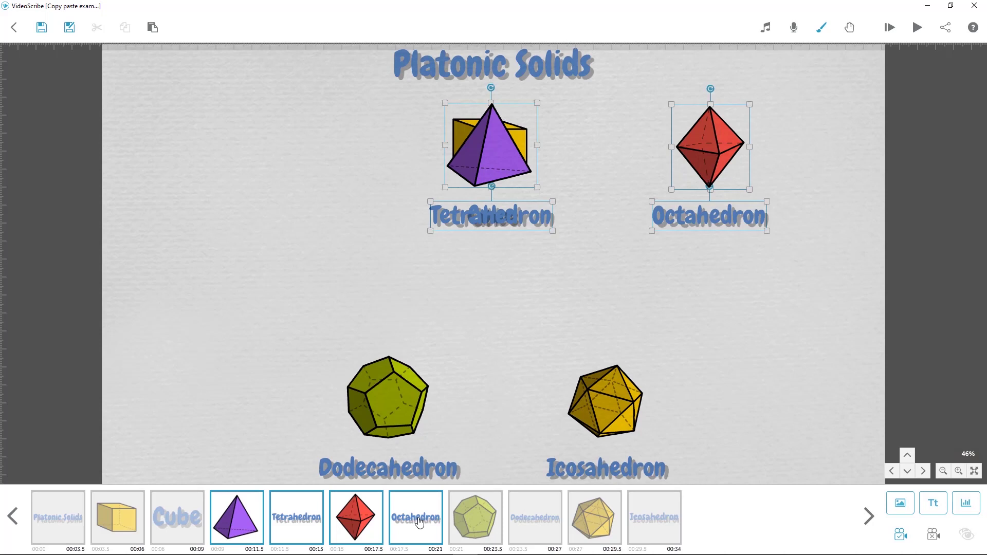
Nudge the pasted solids and labels down and left to sit between the cube and the lower solids
key(Left)
key(Left)
key(Left)
key(Left)
key(Left)
key(Left)
key(Left)
key(Left)
key(Down)
key(Down)
key(Down)
key(Down)
key(Down)
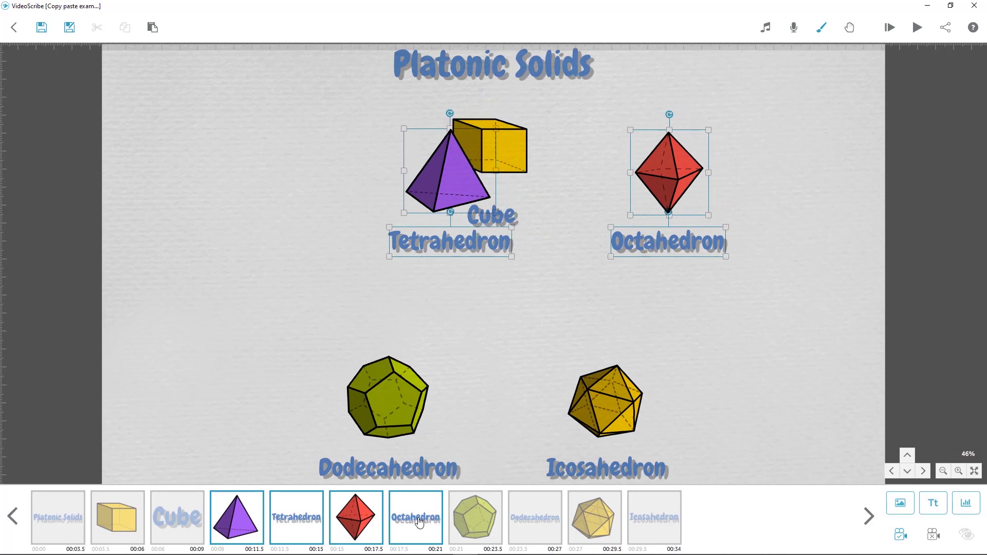
key(Left)
key(Left)
key(Left)
key(Left)
key(Down)
key(Down)
key(Down)
key(Down)
key(Down)
key(Down)
key(Down)
key(Down)
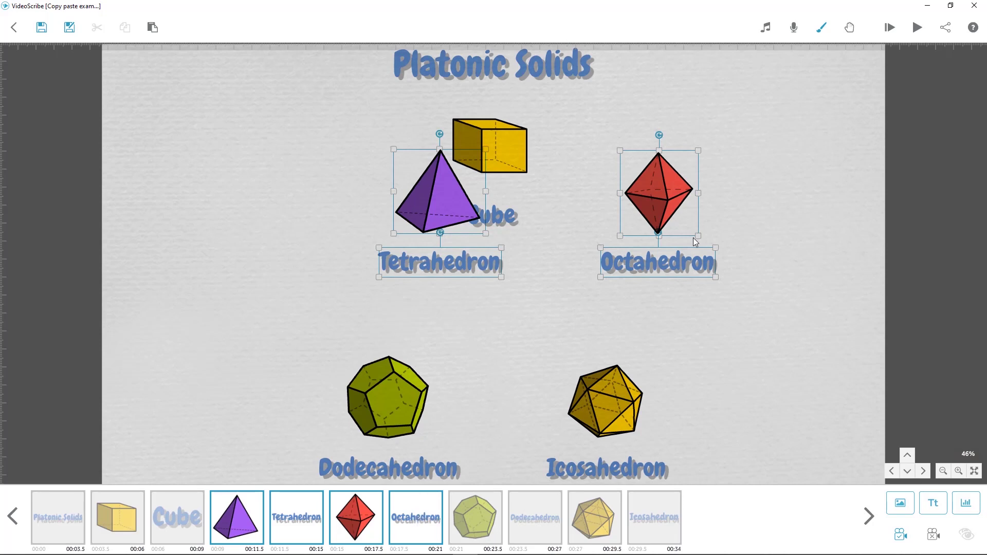
key(Down)
key(Down)
key(Down)
key(Down)
key(Down)
key(Left)
key(Left)
key(Left)
key(Left)
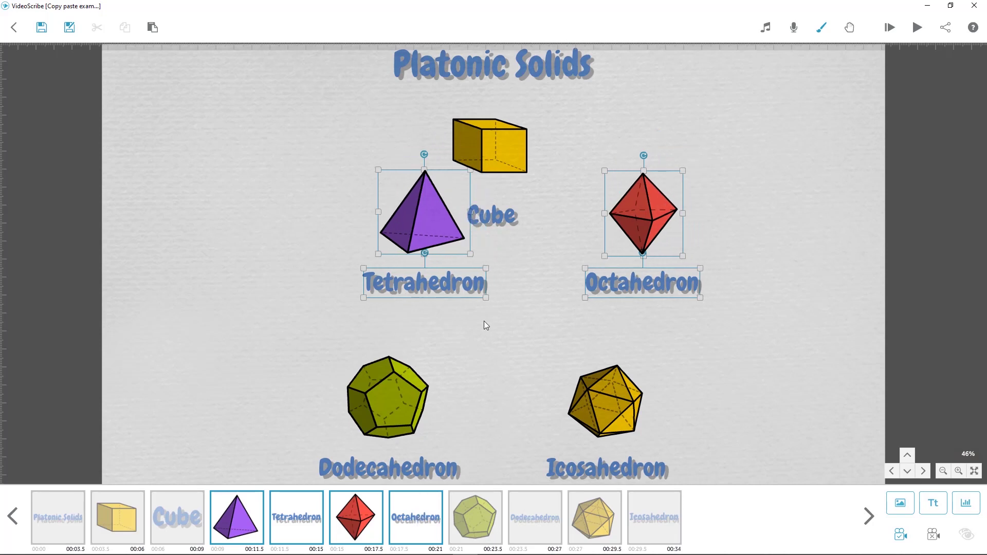
key(Down)
key(Down)
key(Down)
key(Down)
key(Down)
key(Left)
key(Left)
key(Left)
key(Left)
key(Down)
key(Down)
key(Down)
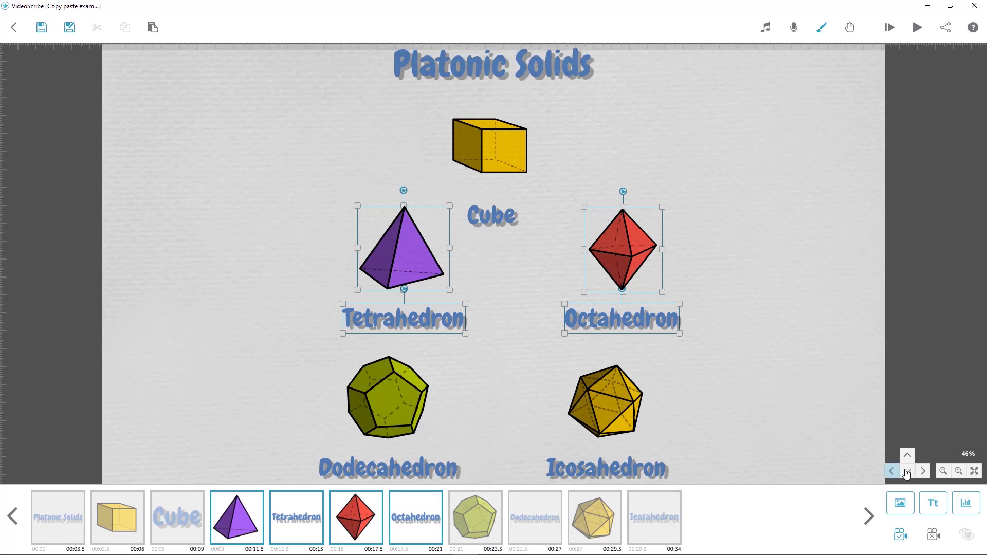
Zoom the canvas to 82% and pan to centre the tetrahedron, octahedron and Cube label
click(907, 471)
click(891, 472)
click(958, 471)
click(958, 471)
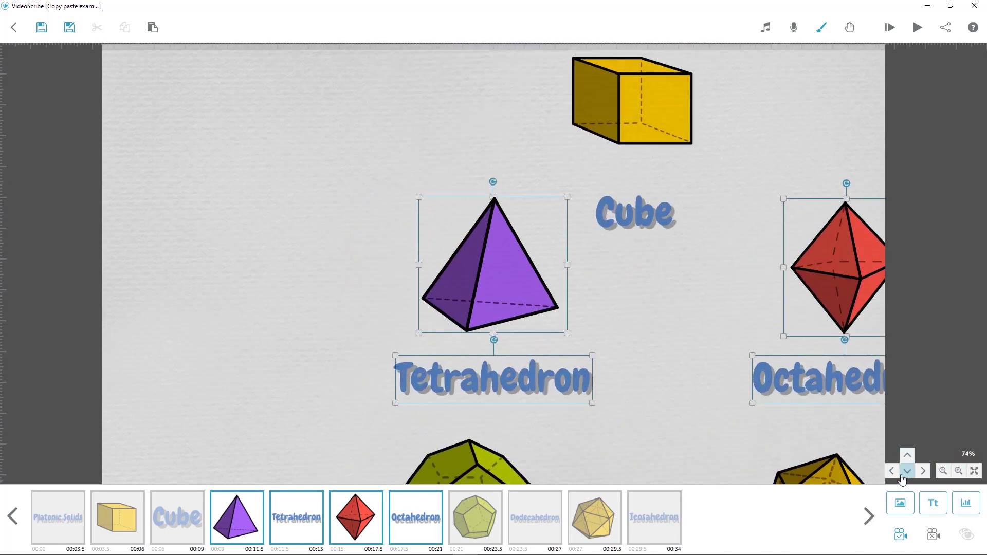
click(891, 471)
click(891, 472)
click(891, 471)
click(958, 471)
click(891, 471)
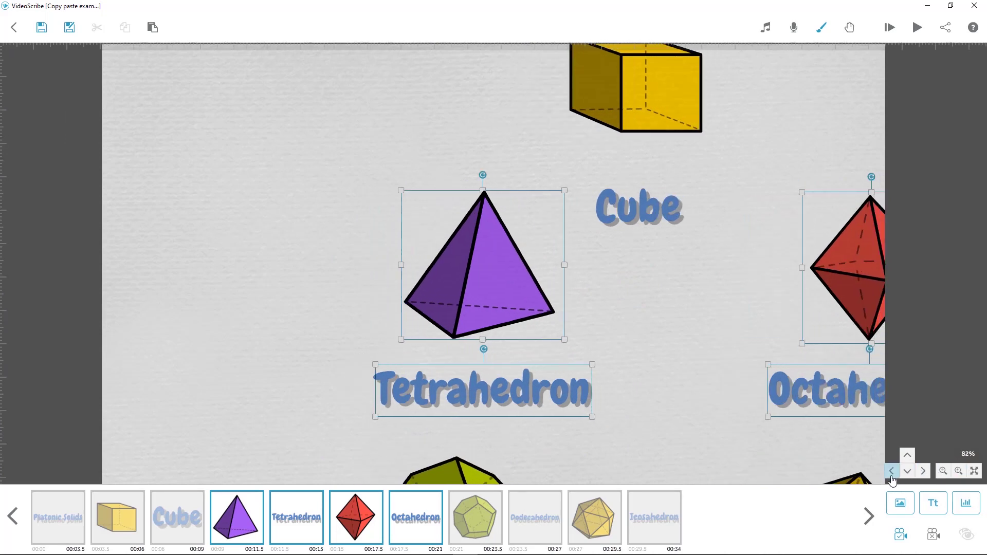
click(891, 472)
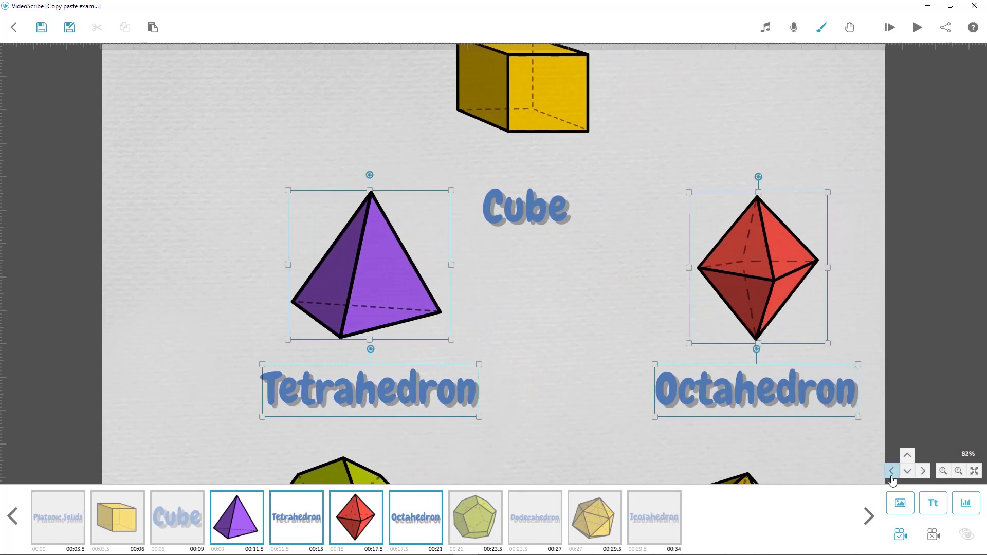